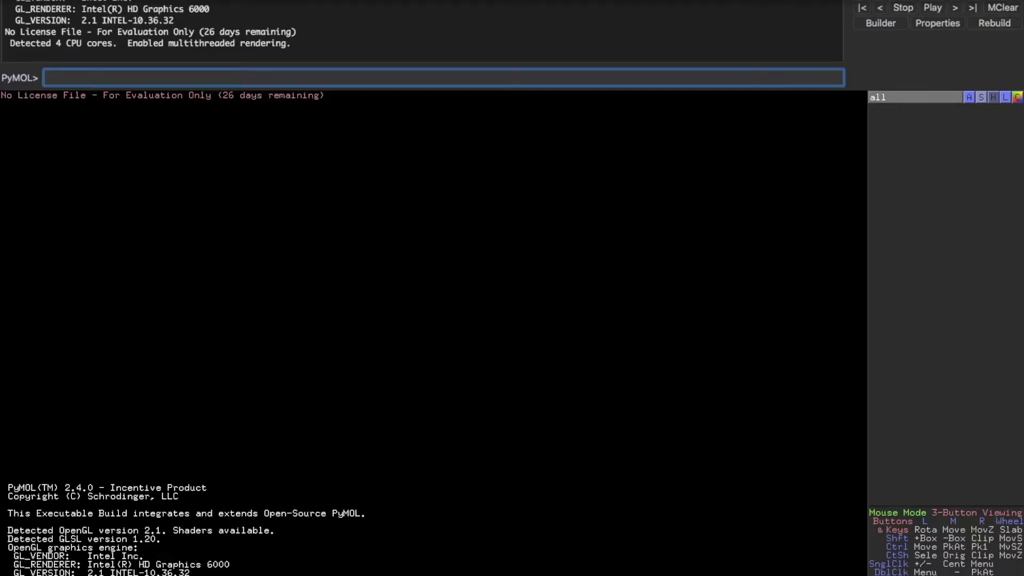
Step: Open the saved session '1AMN_startingpoint (2).pse' from the File menu
{"action": "left_click", "coordinate": [122, 1]}
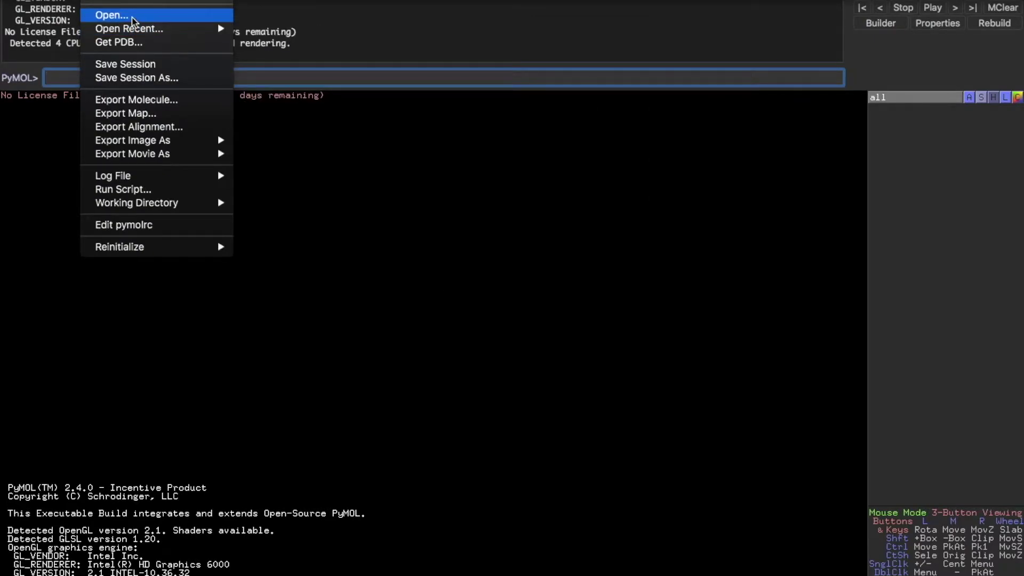
{"action": "left_click", "coordinate": [133, 18]}
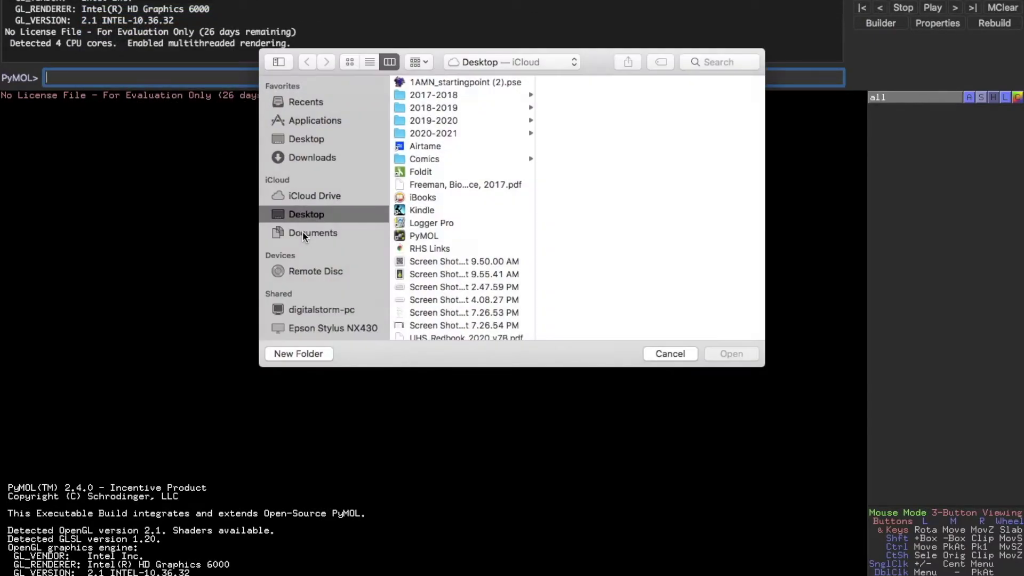
{"action": "scroll", "coordinate": [444, 242], "scroll_direction": "down", "scroll_amount": 1}
{"action": "scroll", "coordinate": [444, 242], "scroll_direction": "up", "scroll_amount": 2}
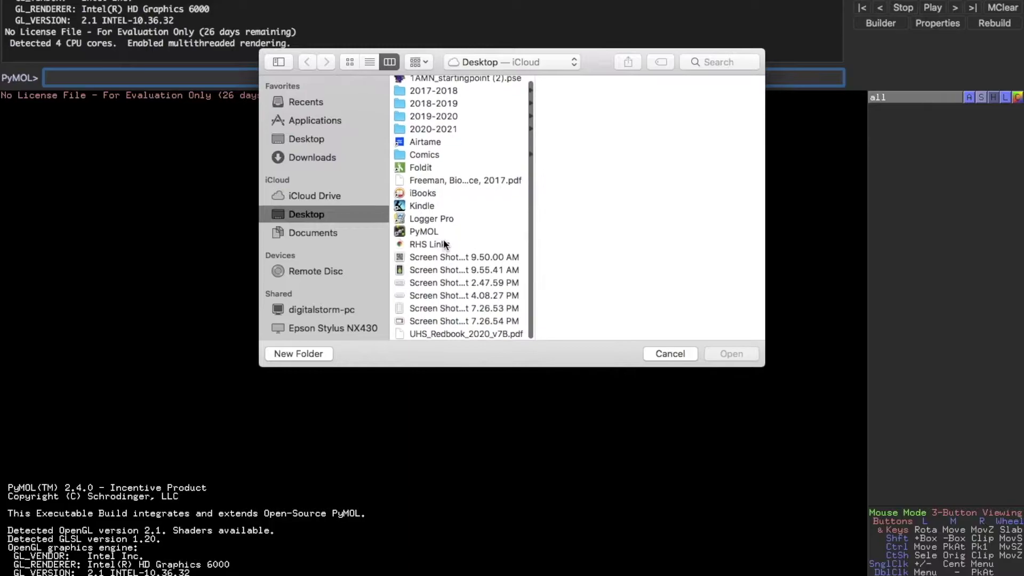
{"action": "scroll", "coordinate": [443, 241], "scroll_direction": "up", "scroll_amount": 2}
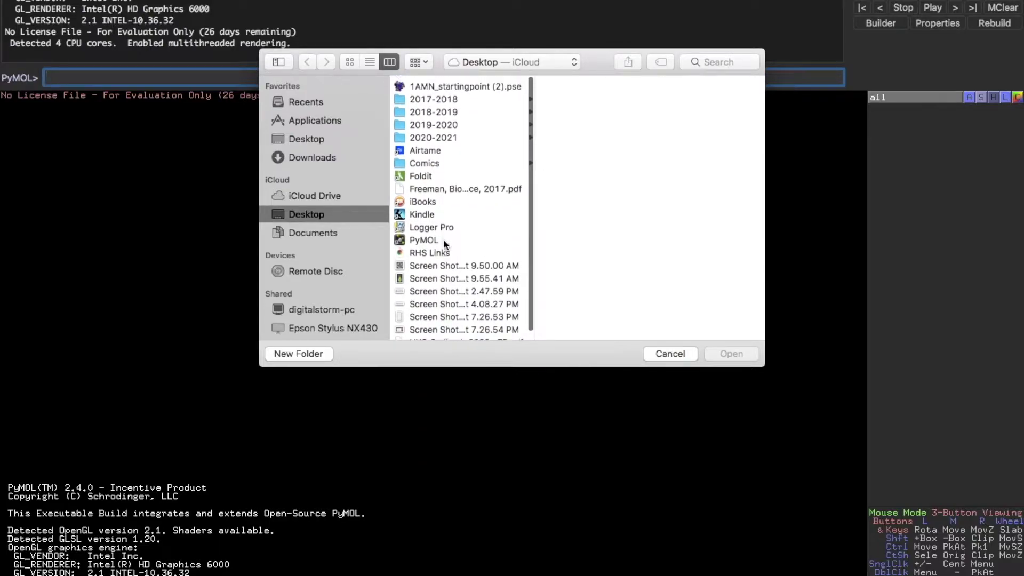
{"action": "left_click", "coordinate": [482, 81]}
{"action": "double_click", "coordinate": [481, 82]}
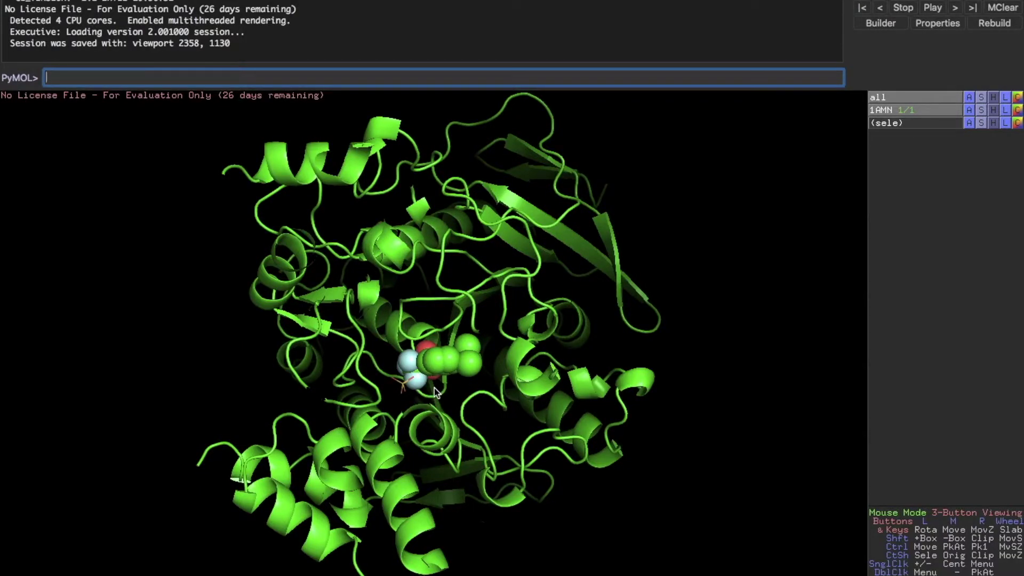
{"action": "type", "text": "select binding_site, (resn"}
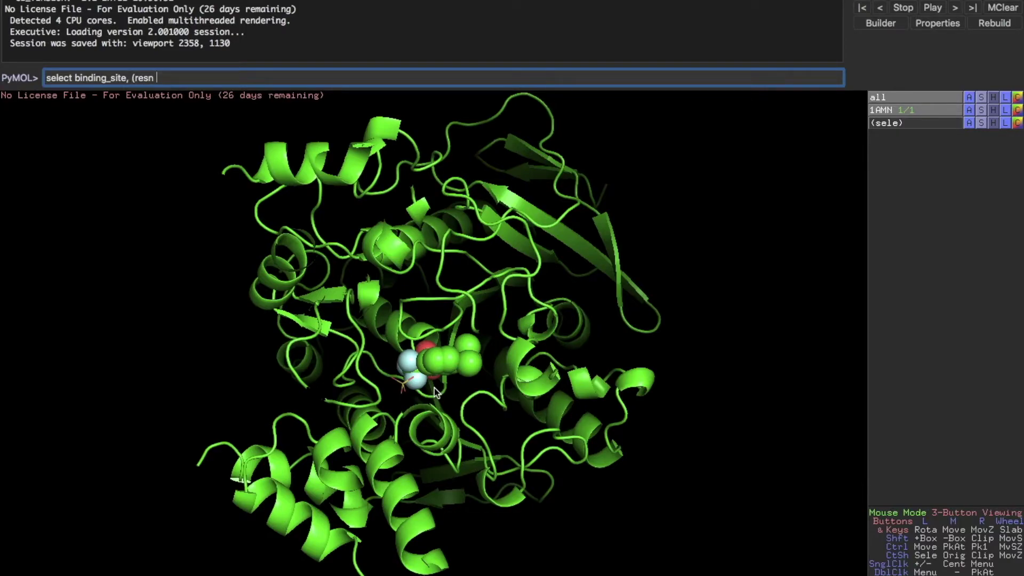
Step: Correct the keyword and run select binding_site, (resi 84+118+119+121+199+200+201+233+290+440)
{"action": "key", "text": "BackSpace"}
{"action": "type", "text": "i"}
{"action": "type", "text": "84+118+119+121+199+"}
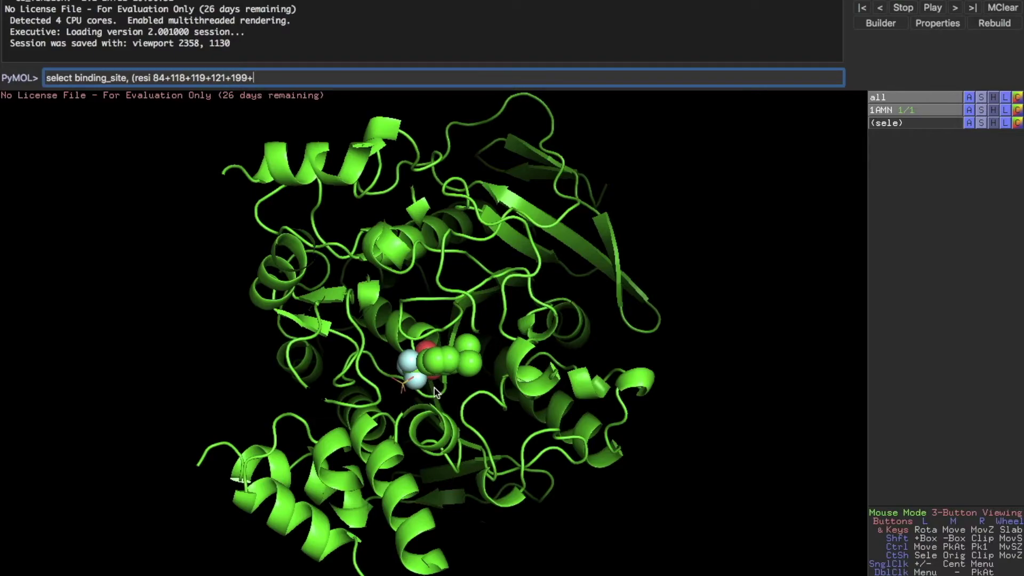
{"action": "type", "text": "200+201+233+290+440)"}
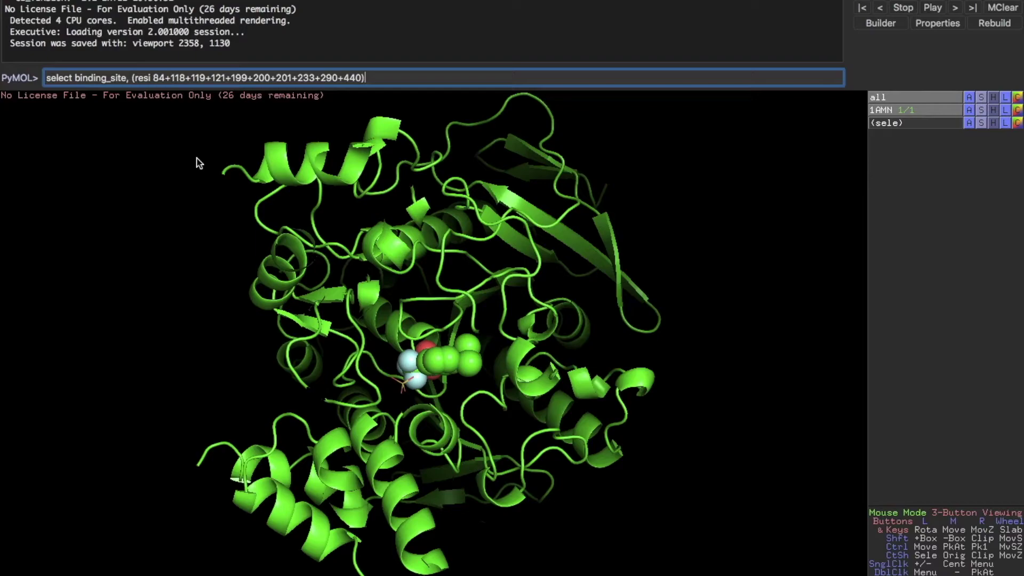
{"action": "key", "text": "Return"}
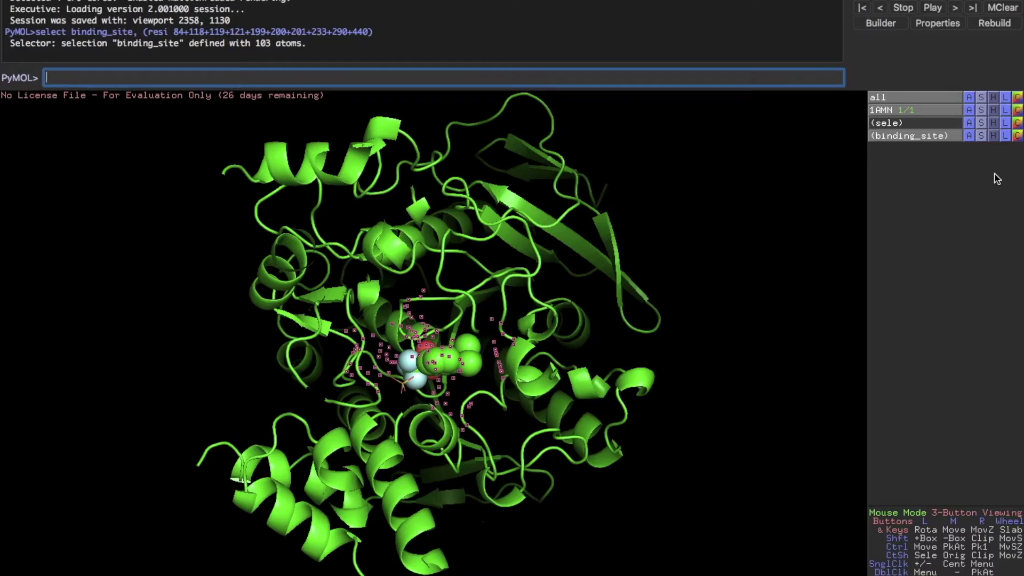
Step: Display binding_site as dots and add residue name labels such as TRP 84
{"action": "left_click", "coordinate": [982, 136]}
{"action": "mouse_move", "coordinate": [974, 154]}
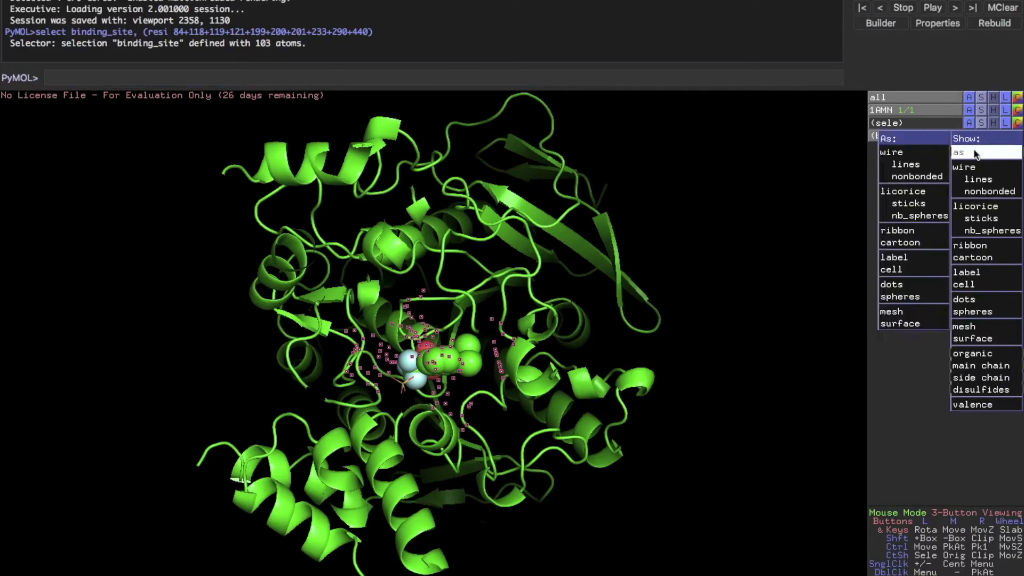
{"action": "left_click", "coordinate": [918, 284]}
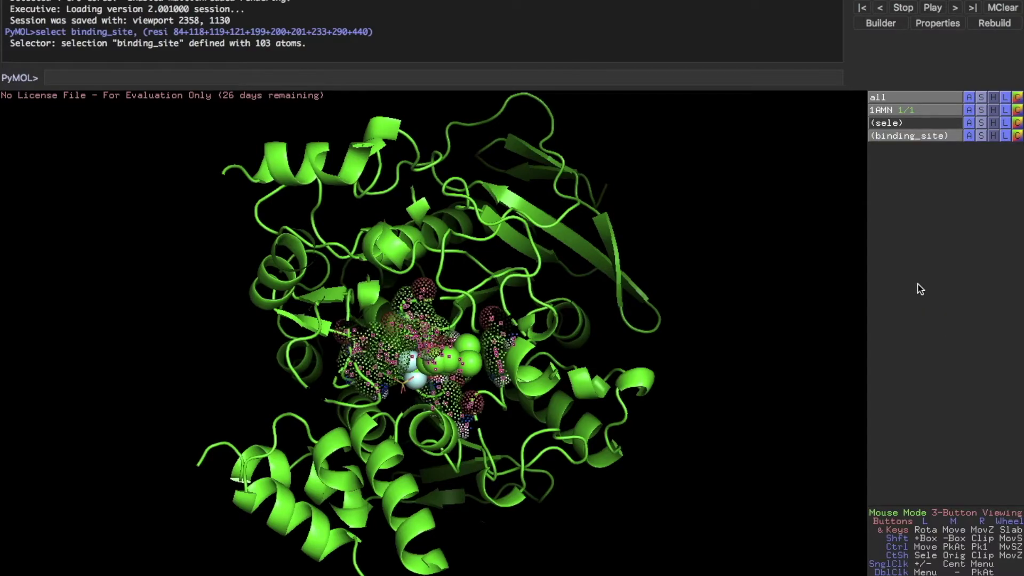
{"action": "left_click", "coordinate": [1007, 136]}
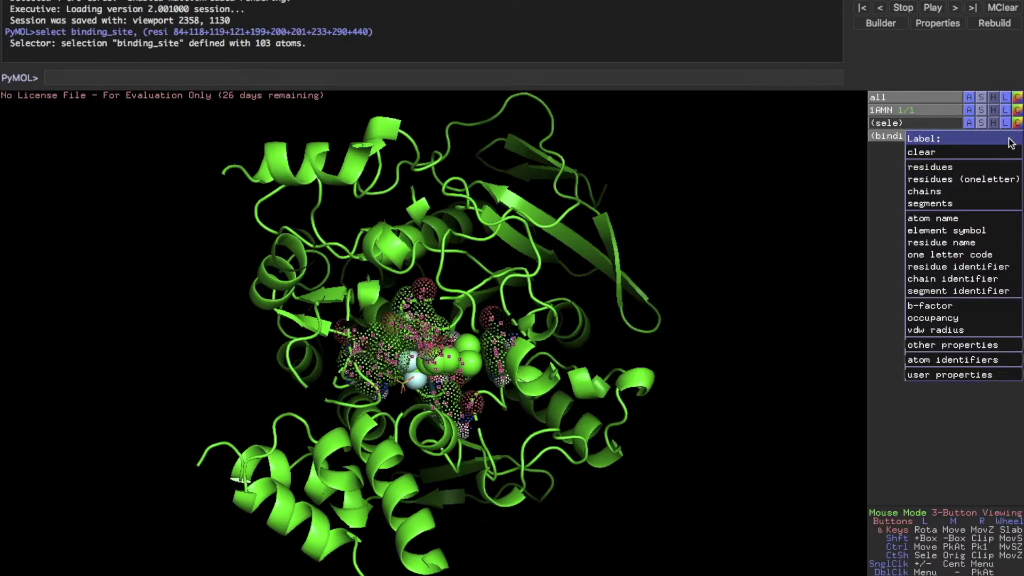
{"action": "left_click", "coordinate": [990, 167]}
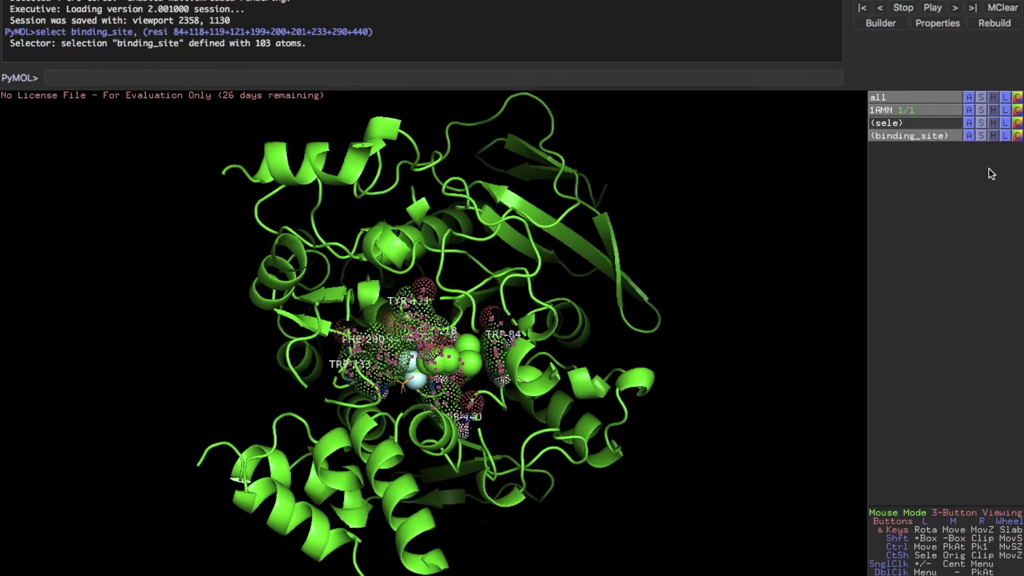
Step: Centre and rotate around the ligand, and disable the binding_site selection markers
{"action": "middle_click", "coordinate": [378, 360]}
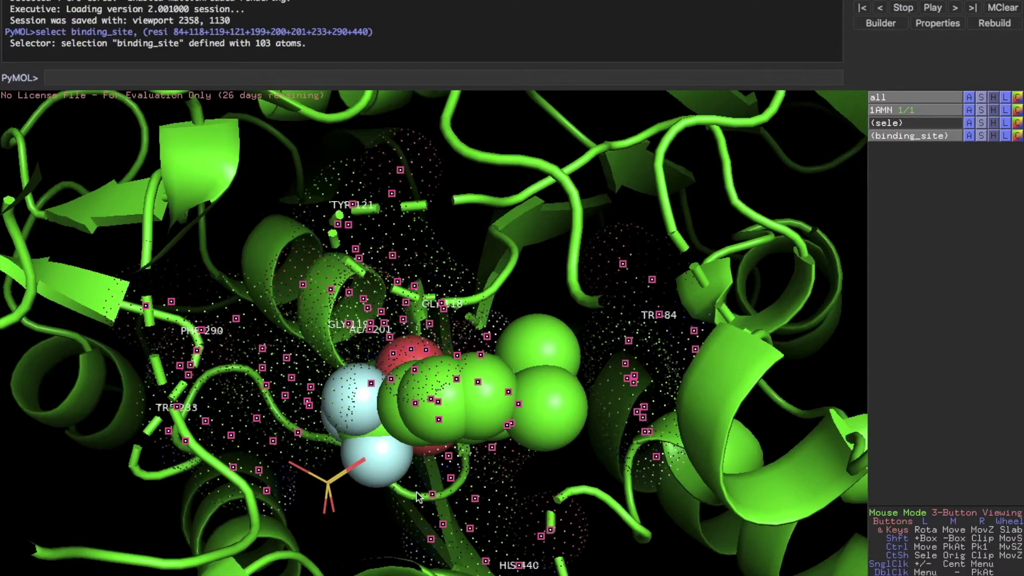
{"action": "left_click_drag", "start_coordinate": [373, 485], "coordinate": [342, 480]}
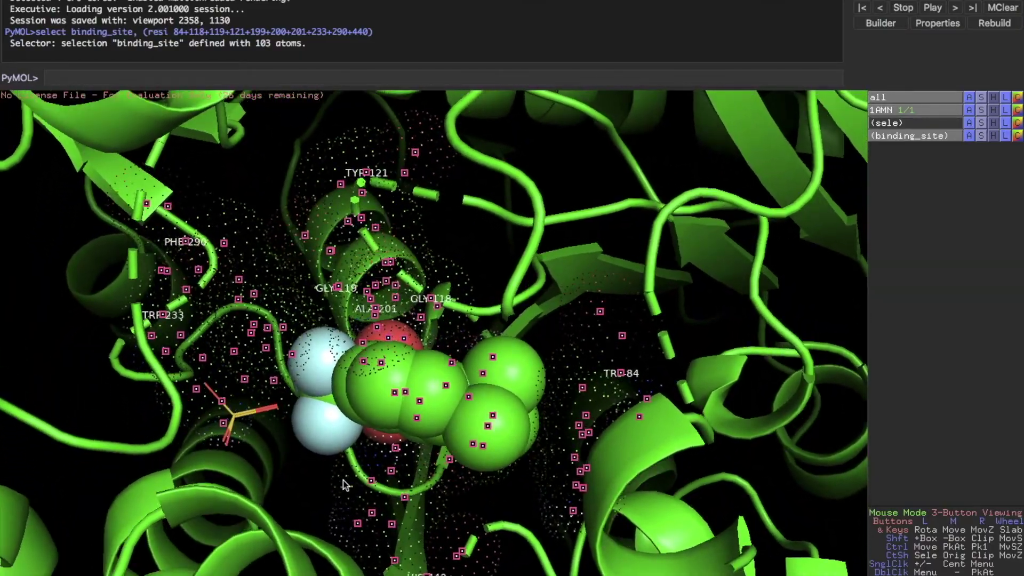
{"action": "left_click", "coordinate": [899, 136]}
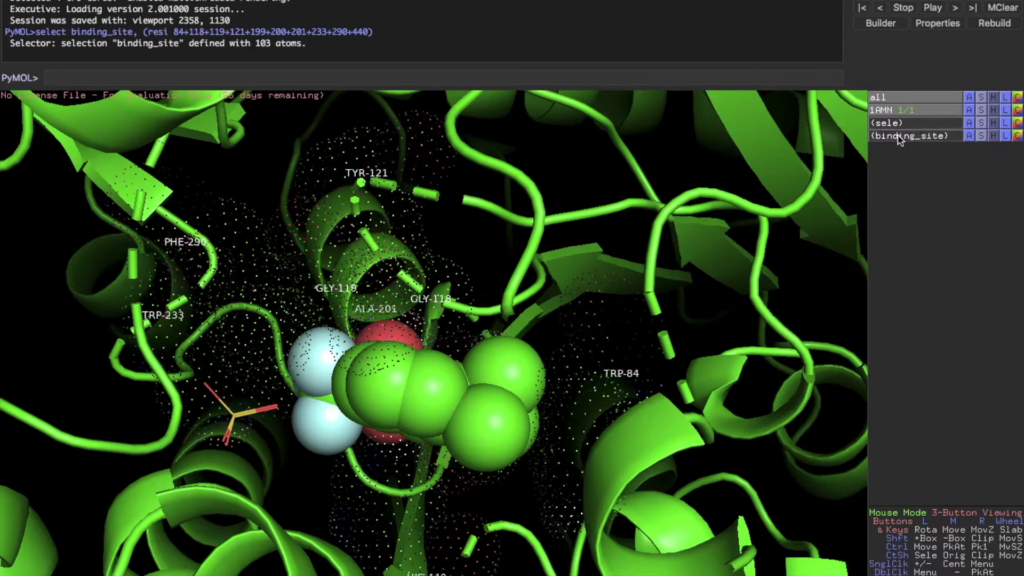
{"action": "scroll", "coordinate": [616, 332], "scroll_direction": "down", "scroll_amount": 3}
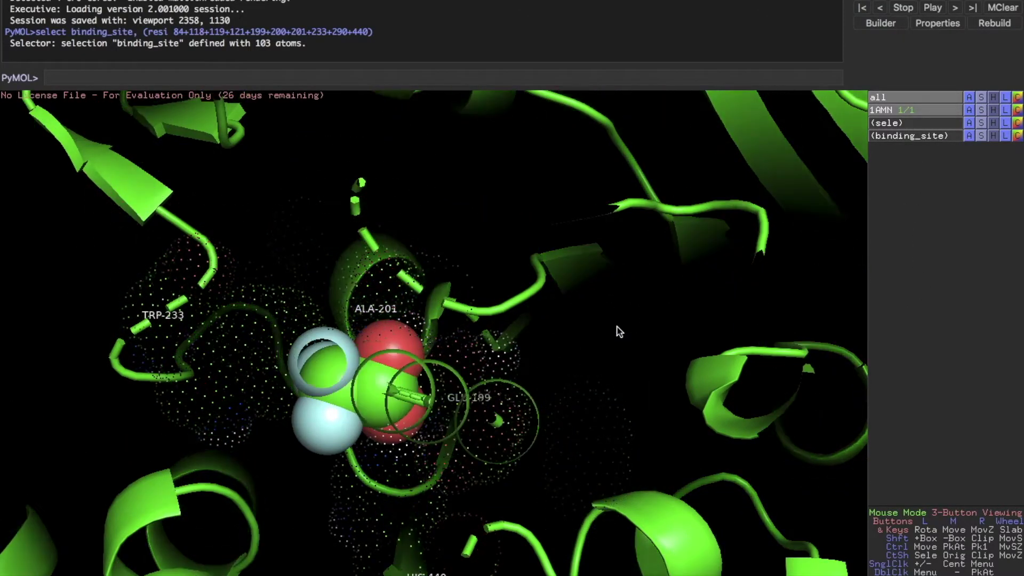
{"action": "scroll", "coordinate": [616, 331], "scroll_direction": "up", "scroll_amount": 5}
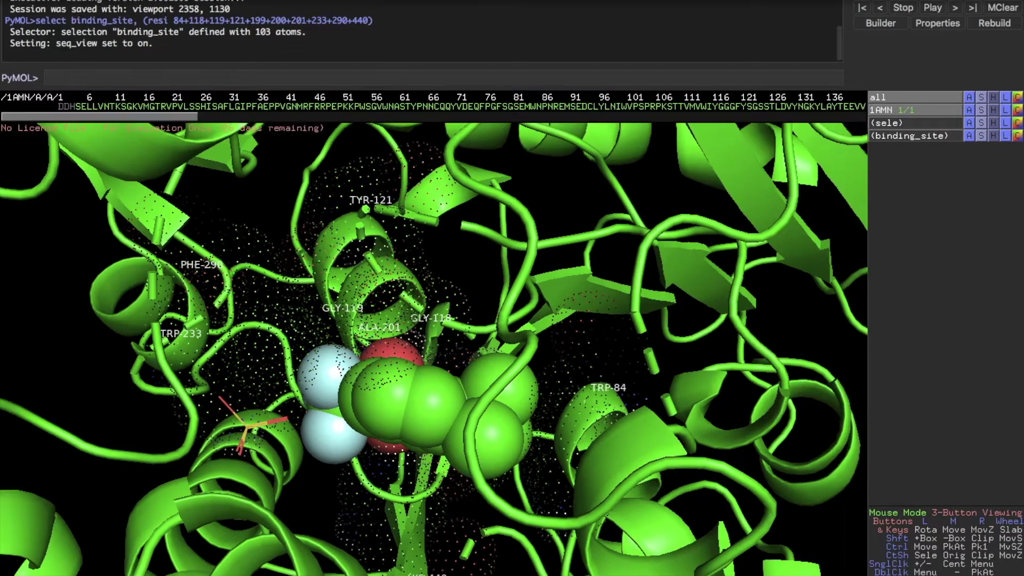
Step: Turn on the sequence viewer in Residue Names mode
{"action": "left_click", "coordinate": [254, 0]}
{"action": "mouse_move", "coordinate": [281, 8]}
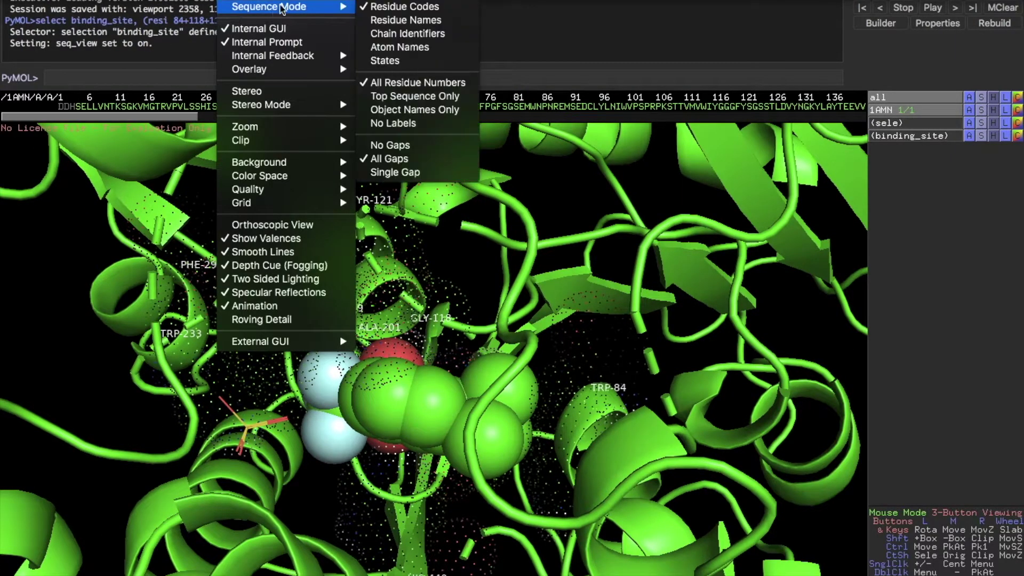
{"action": "left_click", "coordinate": [406, 20]}
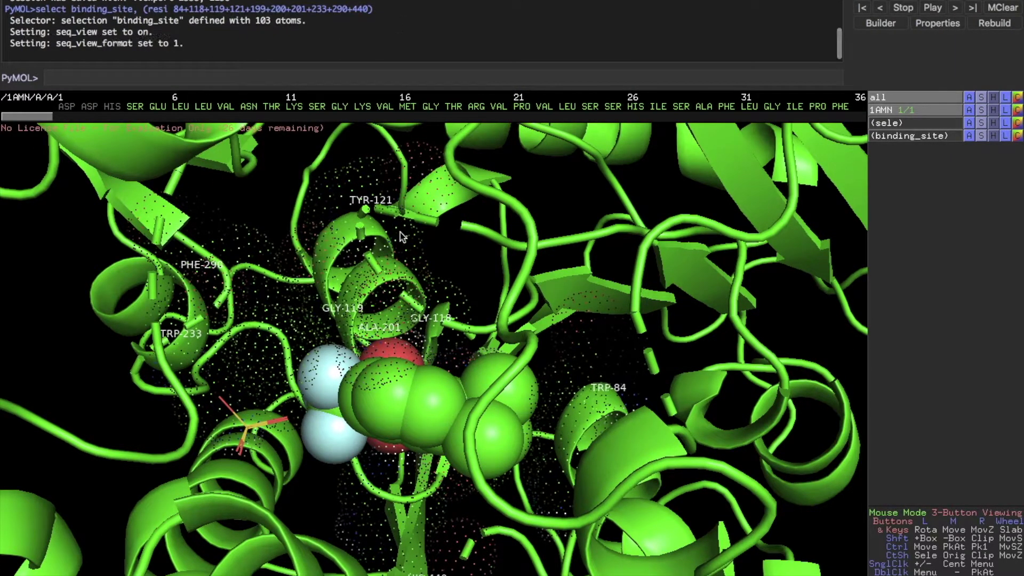
Step: Re-enable binding_site to mark its residues in the sequence, then clear the pink markers
{"action": "left_click", "coordinate": [905, 138]}
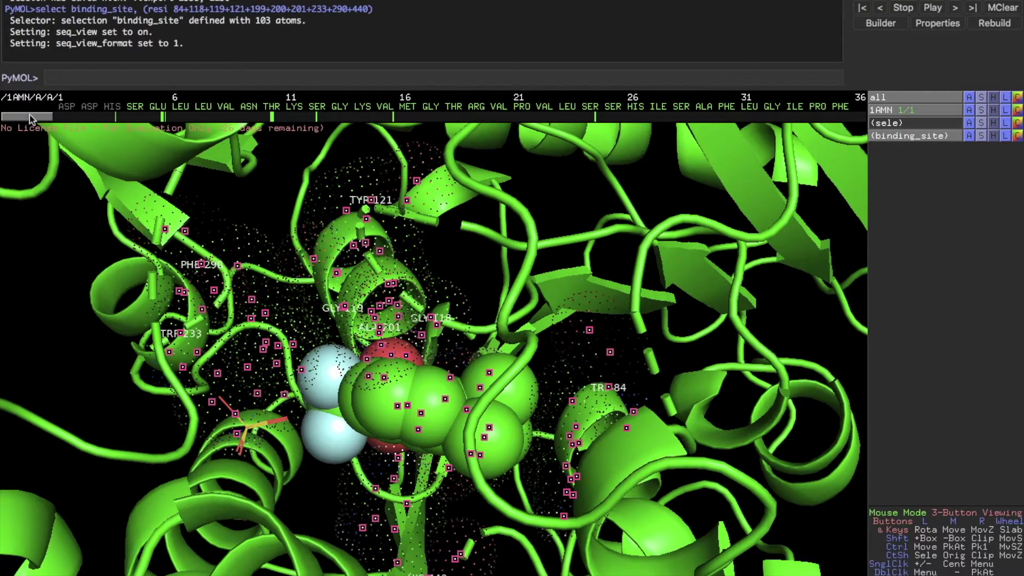
{"action": "left_click_drag", "start_coordinate": [32, 117], "coordinate": [275, 132]}
{"action": "left_click_drag", "start_coordinate": [274, 127], "coordinate": [30, 118]}
{"action": "left_click", "coordinate": [901, 122]}
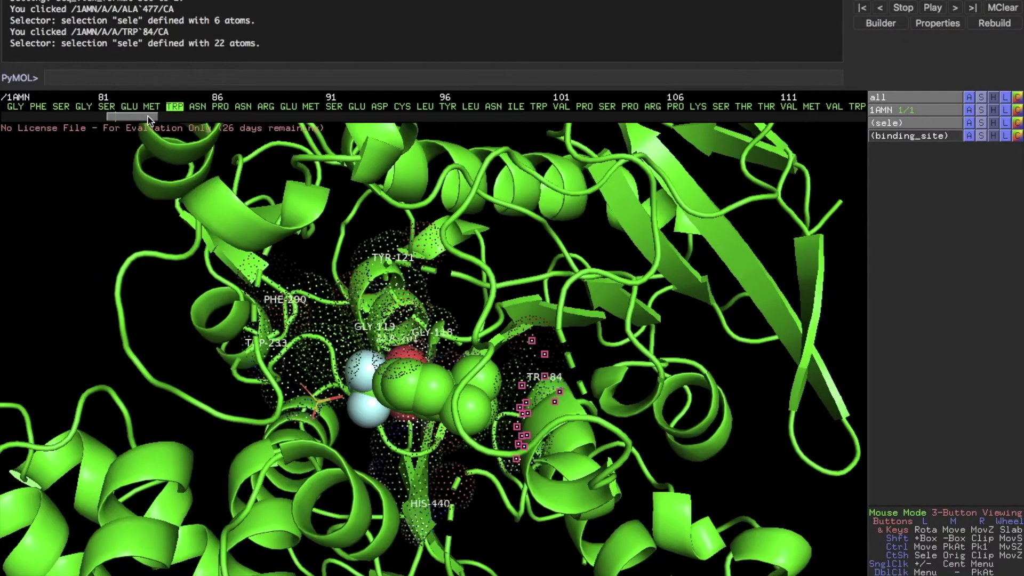
Step: Pick GLY 118, GLY 119 and TRP 233 in the sequence, then begin a new select command
{"action": "left_click_drag", "start_coordinate": [160, 118], "coordinate": [187, 124]}
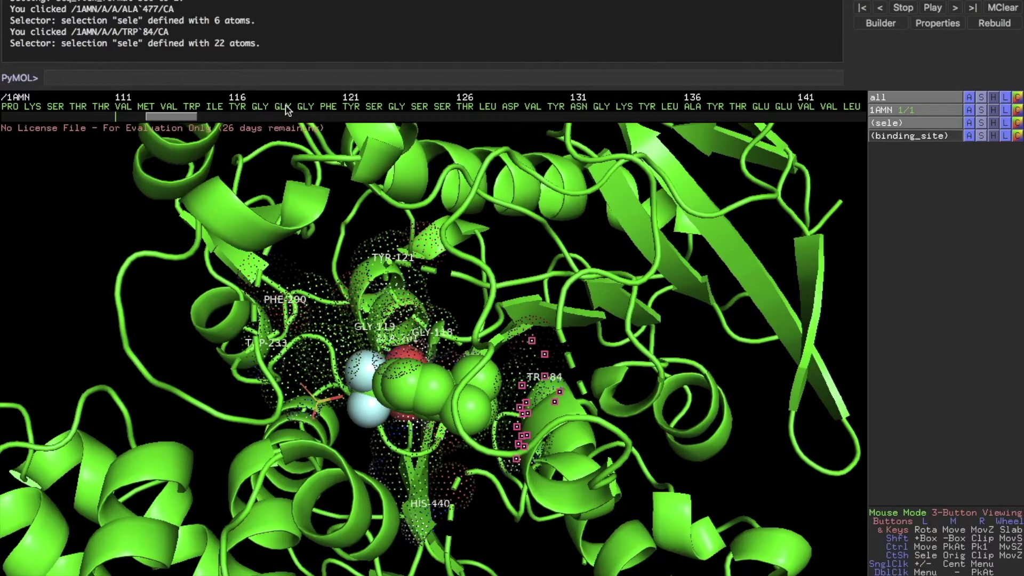
{"action": "left_click", "coordinate": [306, 114]}
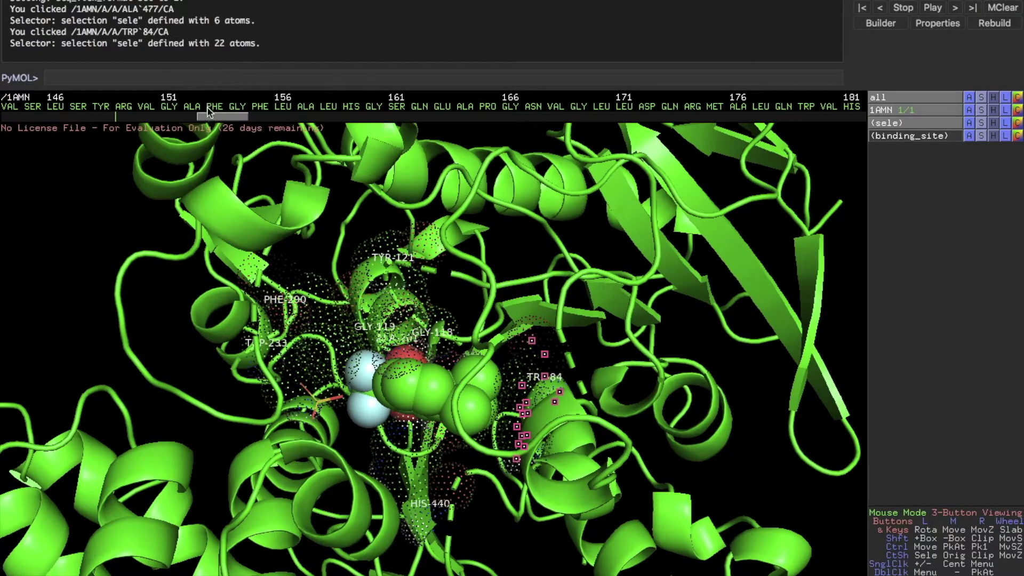
{"action": "left_click_drag", "start_coordinate": [202, 119], "coordinate": [158, 128]}
{"action": "left_click_drag", "start_coordinate": [302, 108], "coordinate": [274, 109]}
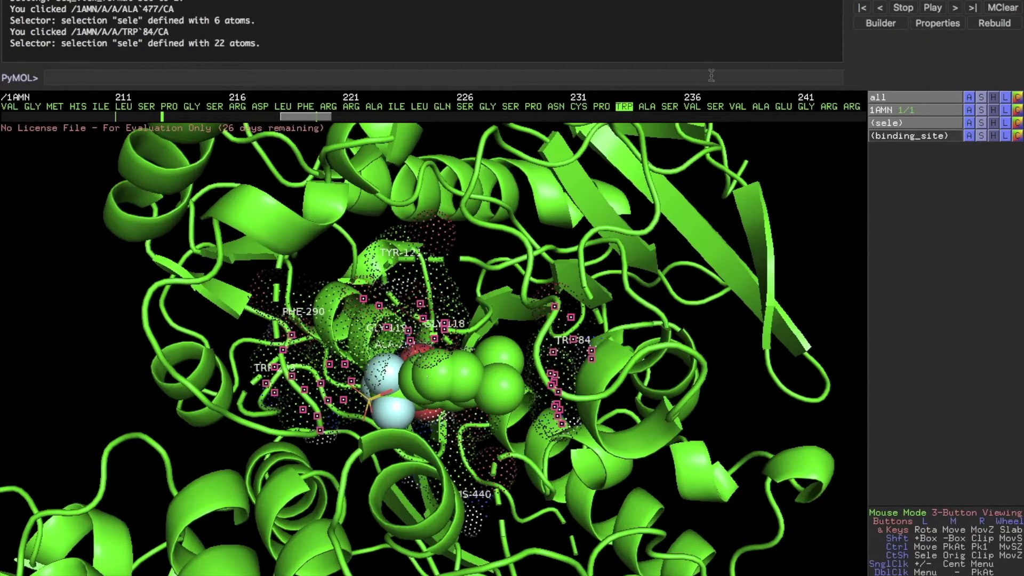
{"action": "left_click", "coordinate": [622, 107]}
{"action": "left_click", "coordinate": [622, 107]}
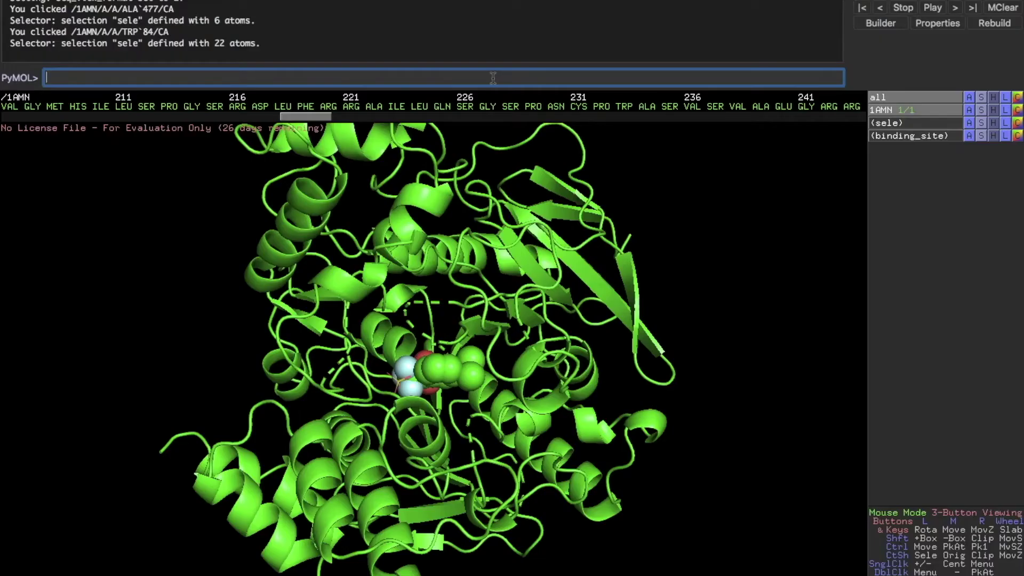
{"action": "type", "text": "select active_site, (resi"}
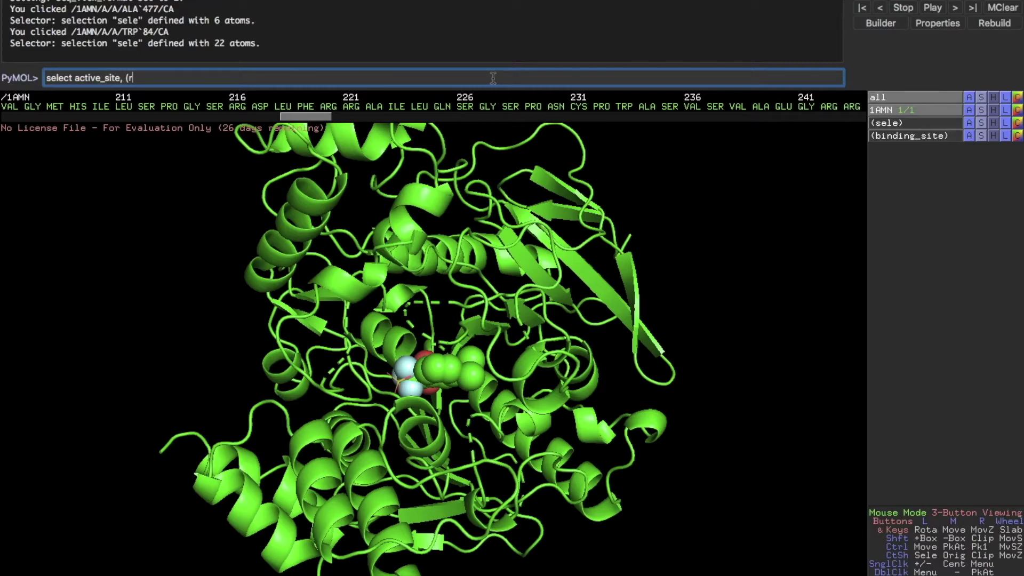
Step: Complete and run select active_site, (resi 199+200+440) at the prompt
{"action": "key", "text": "BackSpace"}
{"action": "type", "text": "i 199+200+440)"}
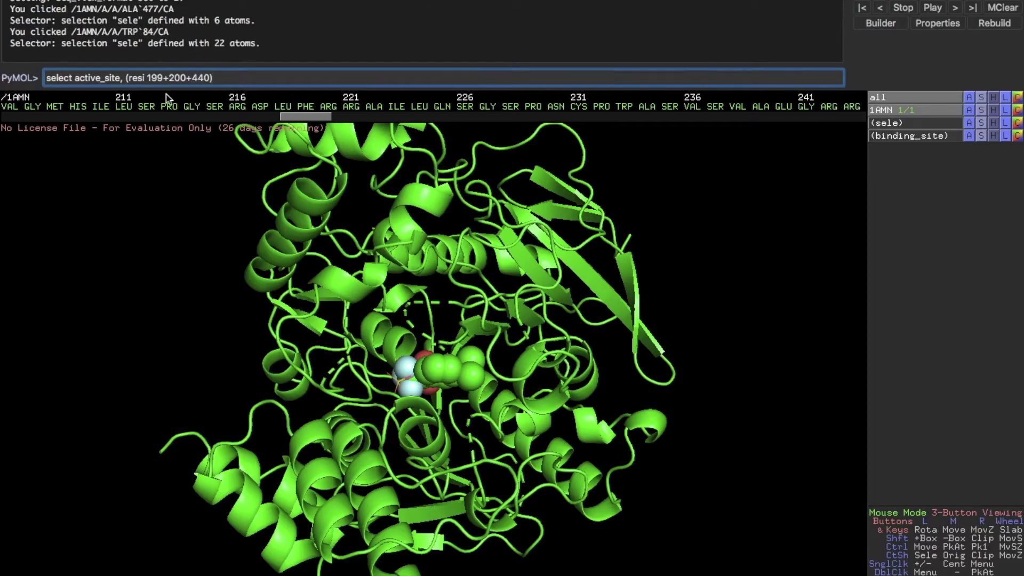
{"action": "key", "text": "Return"}
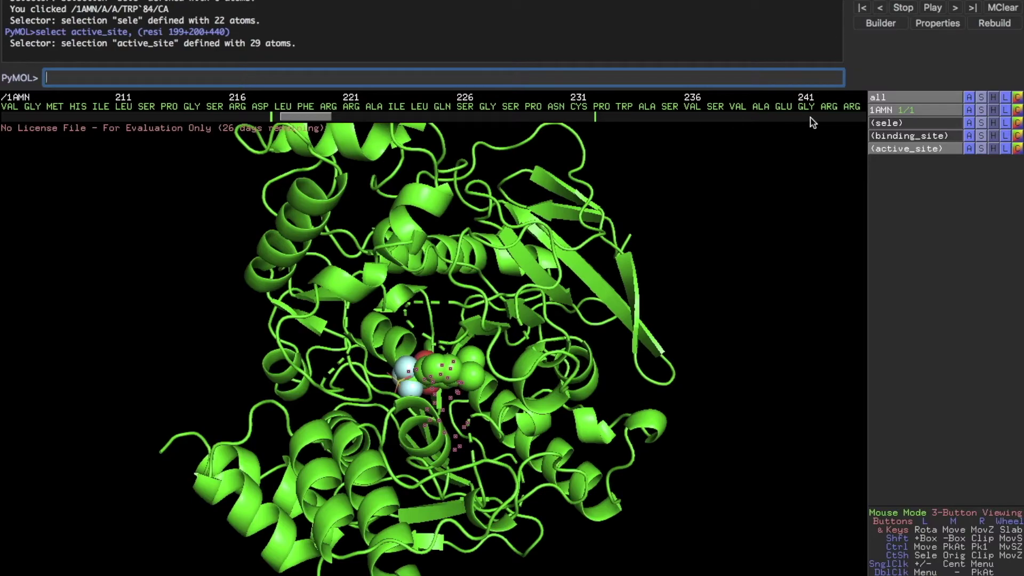
Step: Redraw the active_site residues as sticks via the row's S > as menu
{"action": "left_click", "coordinate": [981, 149]}
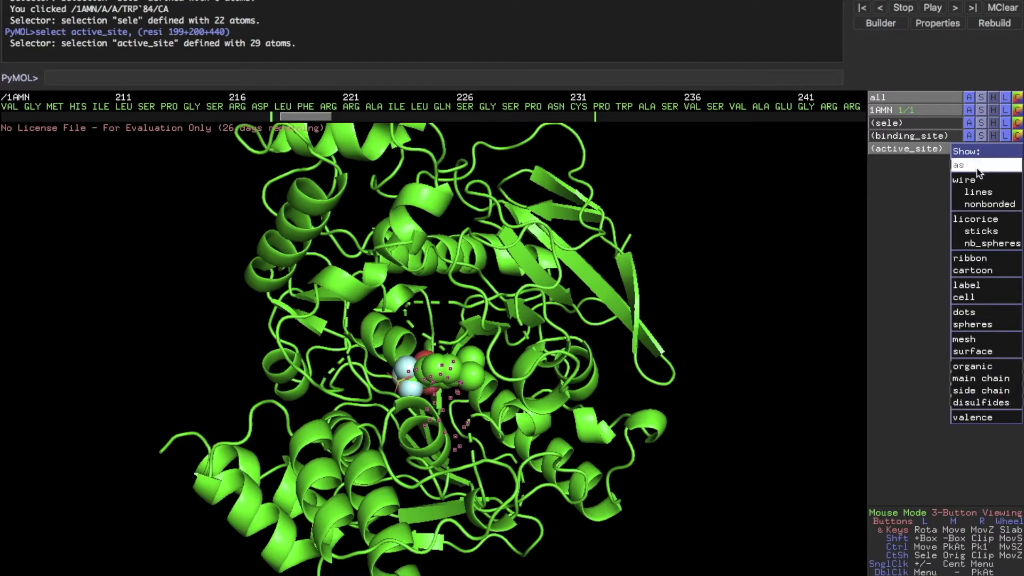
{"action": "mouse_move", "coordinate": [979, 174]}
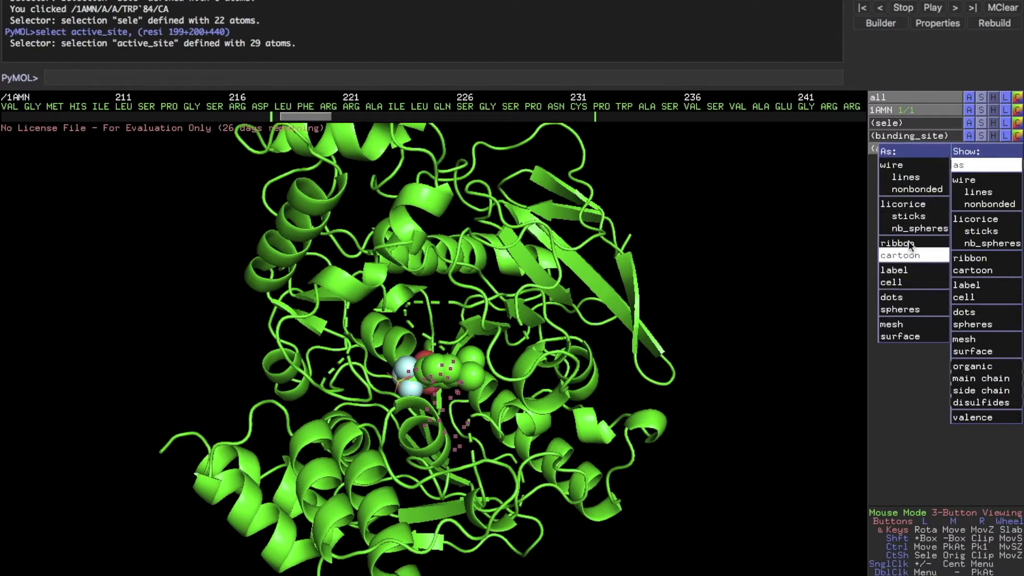
{"action": "left_click", "coordinate": [911, 218]}
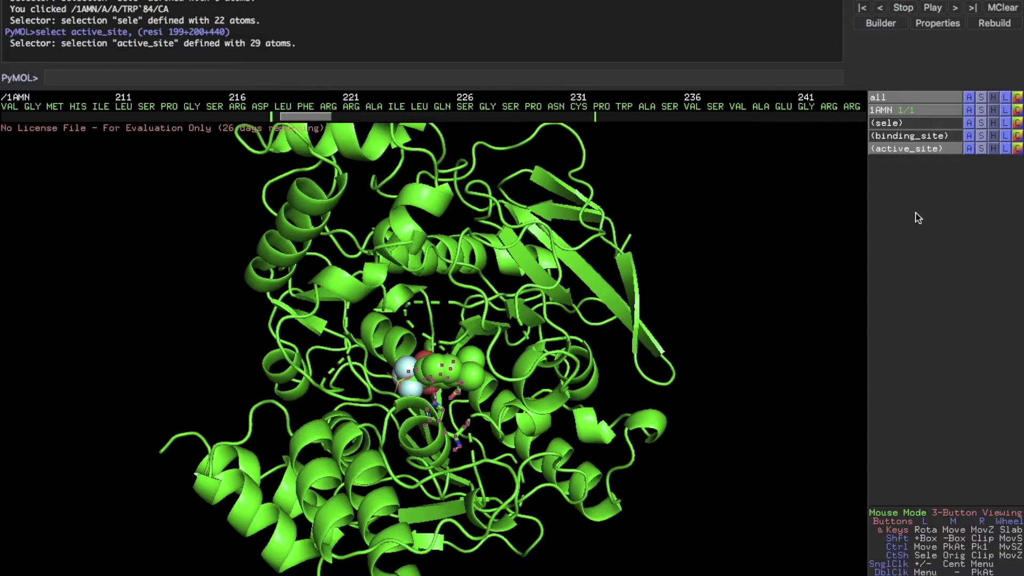
Step: Zoom in on the active-site residues beside the ligand and rotate for a closer look
{"action": "right_click_drag", "start_coordinate": [475, 413], "coordinate": [478, 429]}
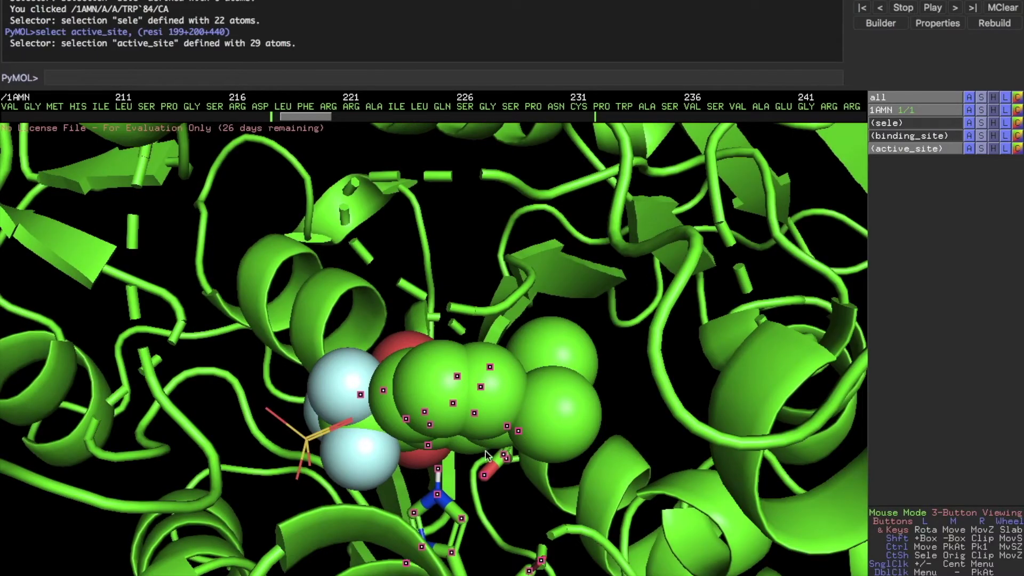
{"action": "left_click_drag", "start_coordinate": [485, 451], "coordinate": [507, 336]}
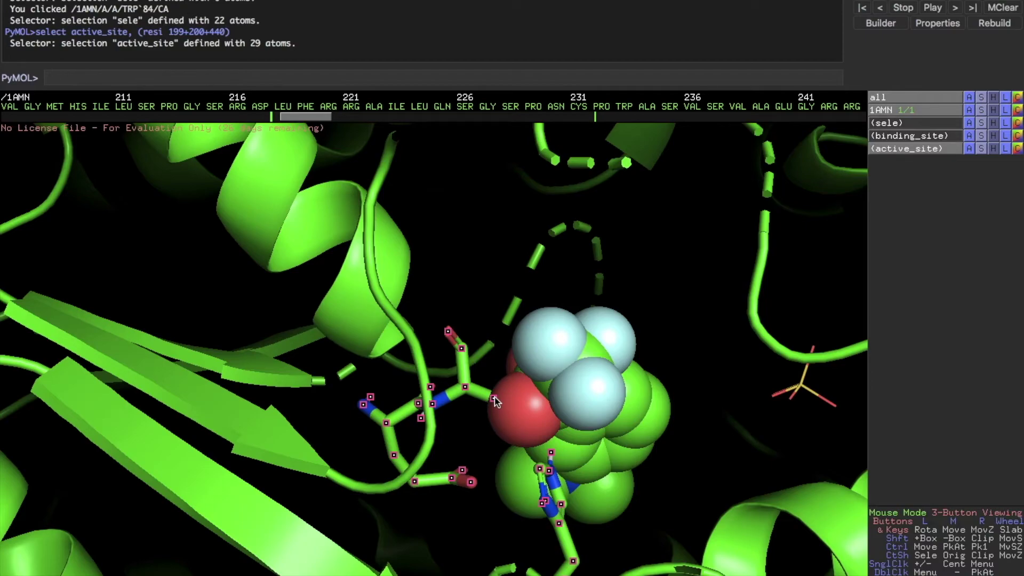
Step: Identify Ser200, Glu199 and His440 while keeping them in active_site, then rotate back out
{"action": "left_click", "coordinate": [465, 390]}
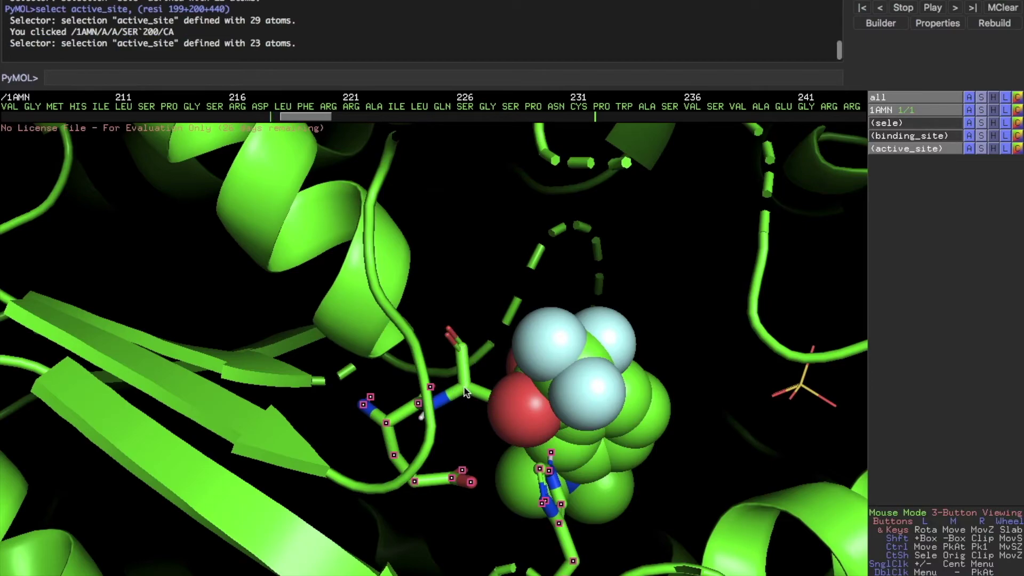
{"action": "left_click", "coordinate": [465, 389]}
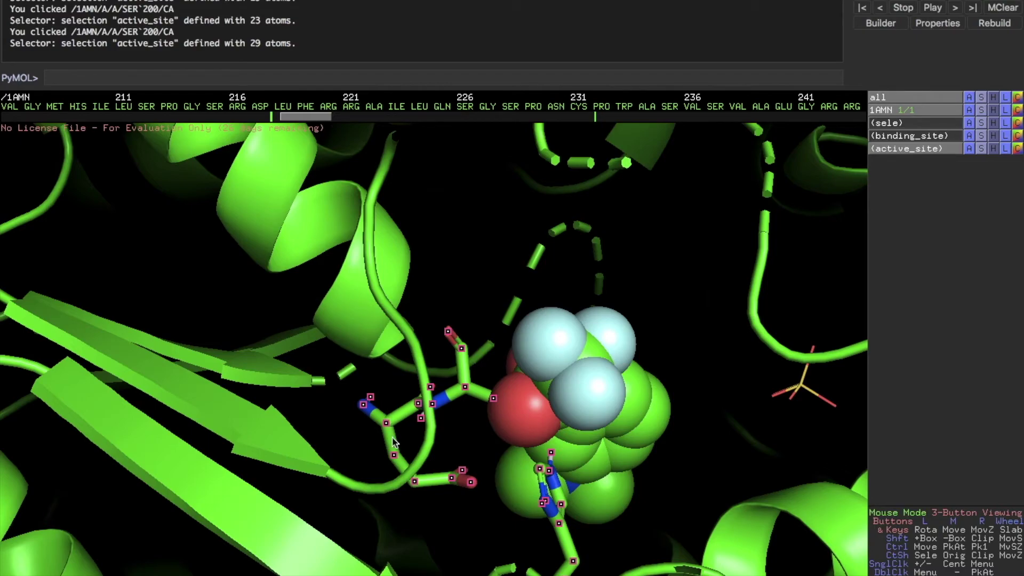
{"action": "left_click", "coordinate": [386, 422]}
{"action": "left_click", "coordinate": [386, 423]}
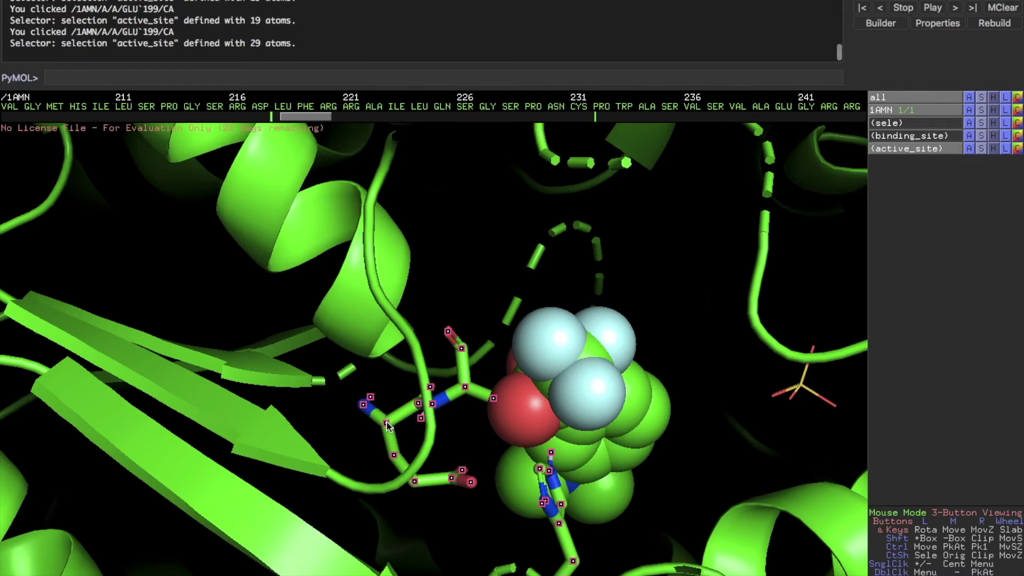
{"action": "left_click", "coordinate": [559, 523]}
{"action": "left_click", "coordinate": [559, 525]}
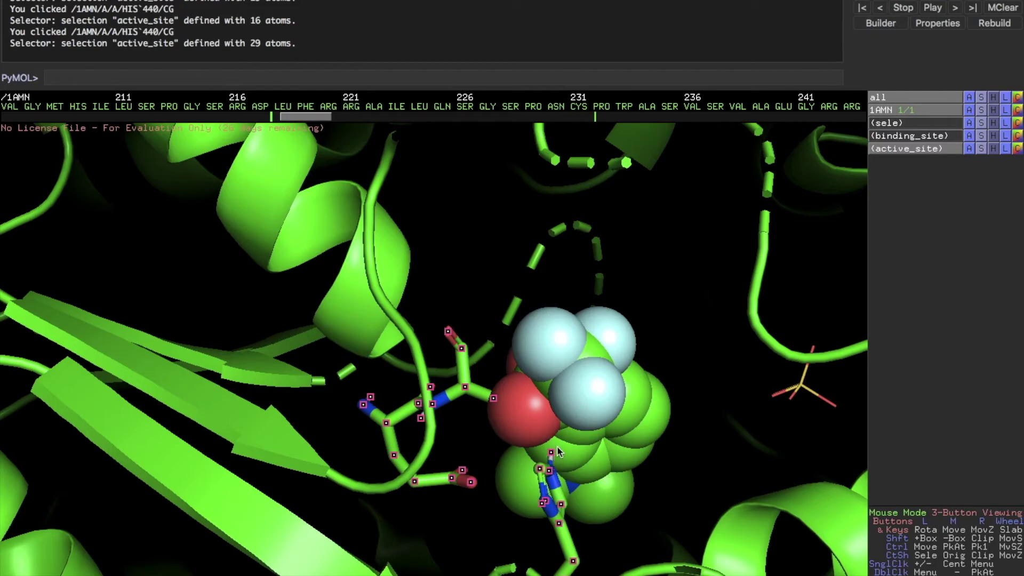
{"action": "left_click_drag", "start_coordinate": [562, 453], "coordinate": [460, 402]}
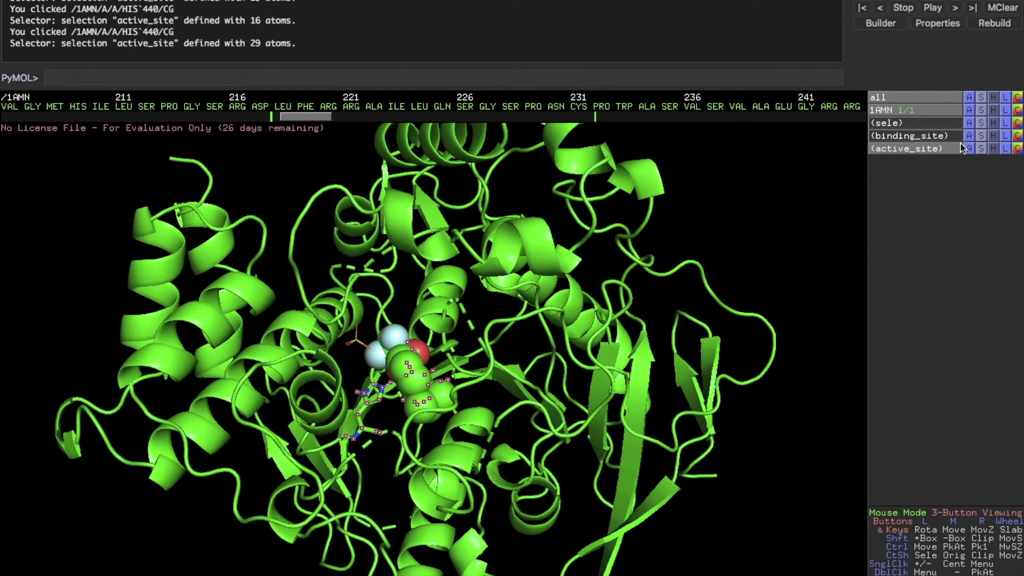
Step: Hide the active_site selection markers and render the whole 1AMN protein as a surface, rotated toward the binding pocket
{"action": "left_click", "coordinate": [934, 149]}
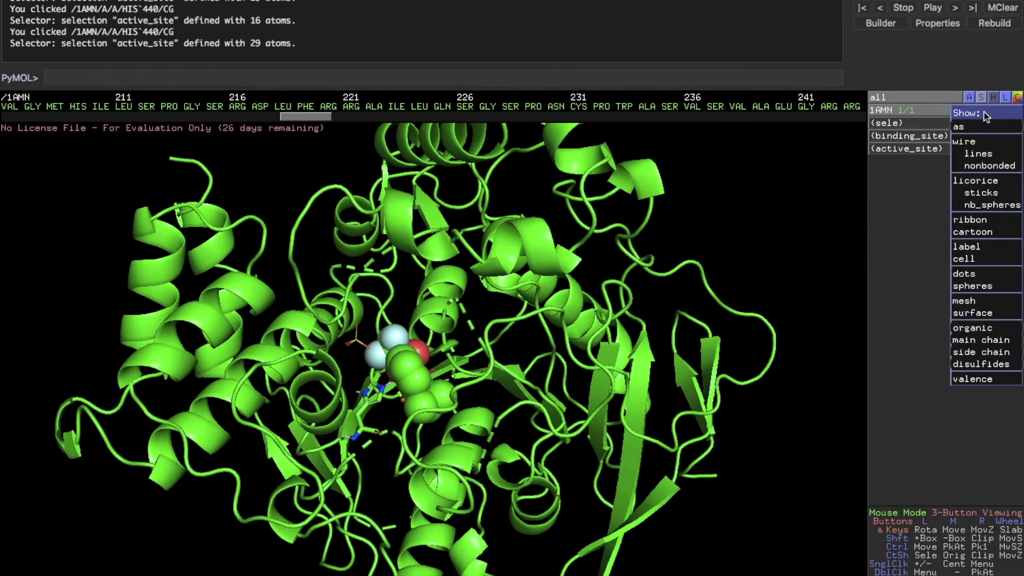
{"action": "left_click", "coordinate": [983, 111]}
{"action": "mouse_move", "coordinate": [980, 128]}
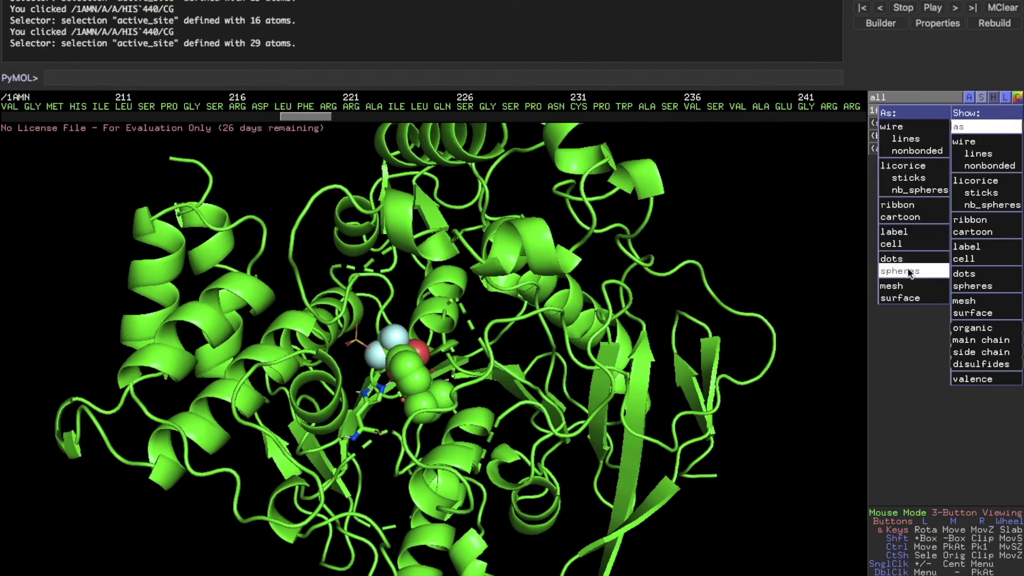
{"action": "left_click", "coordinate": [907, 298]}
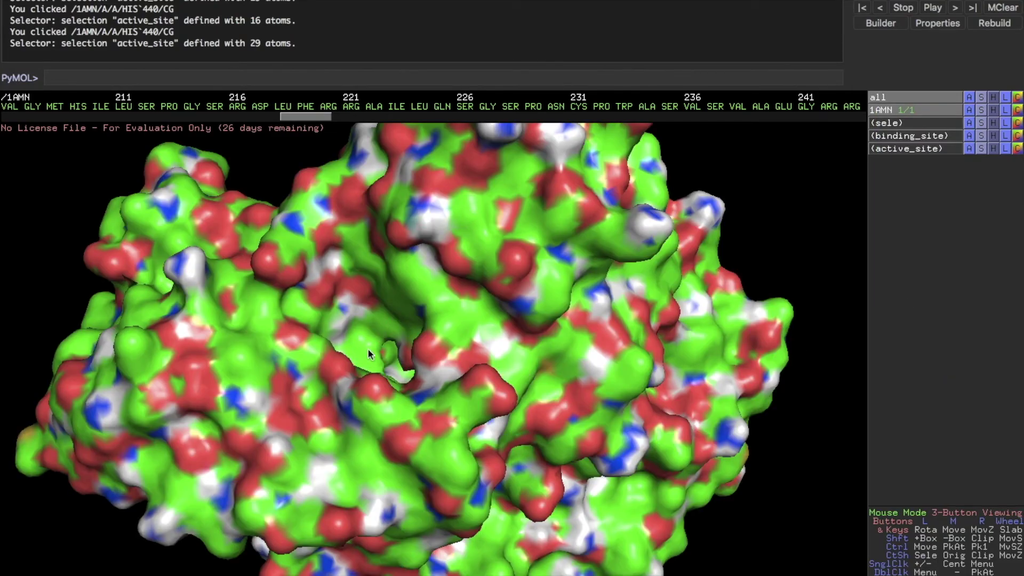
{"action": "left_click_drag", "start_coordinate": [390, 355], "coordinate": [405, 373]}
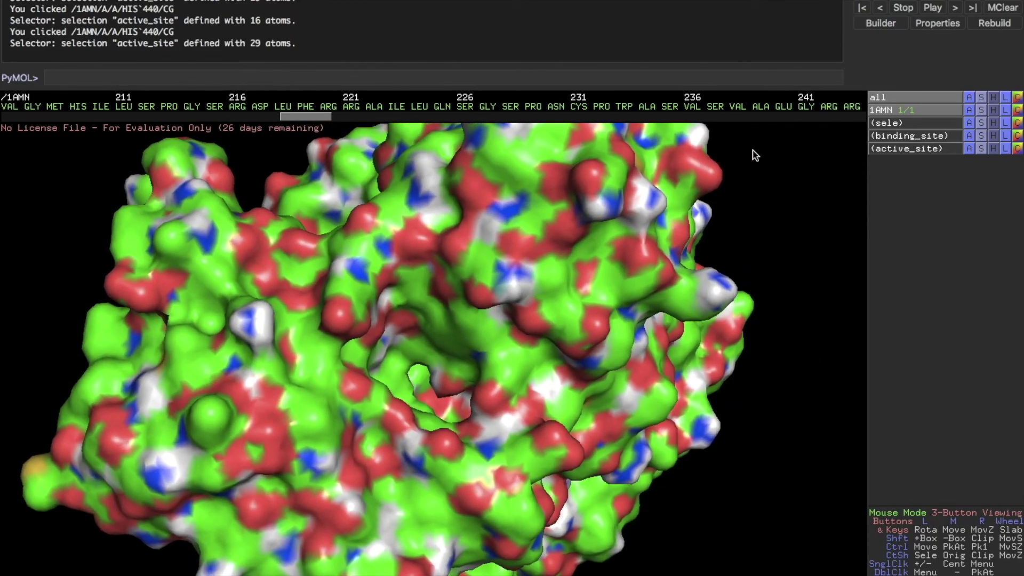
Step: Show active_site residues 199, 200 and 440 as sticks inside the 1AMN surface pocket
{"action": "left_click", "coordinate": [981, 148]}
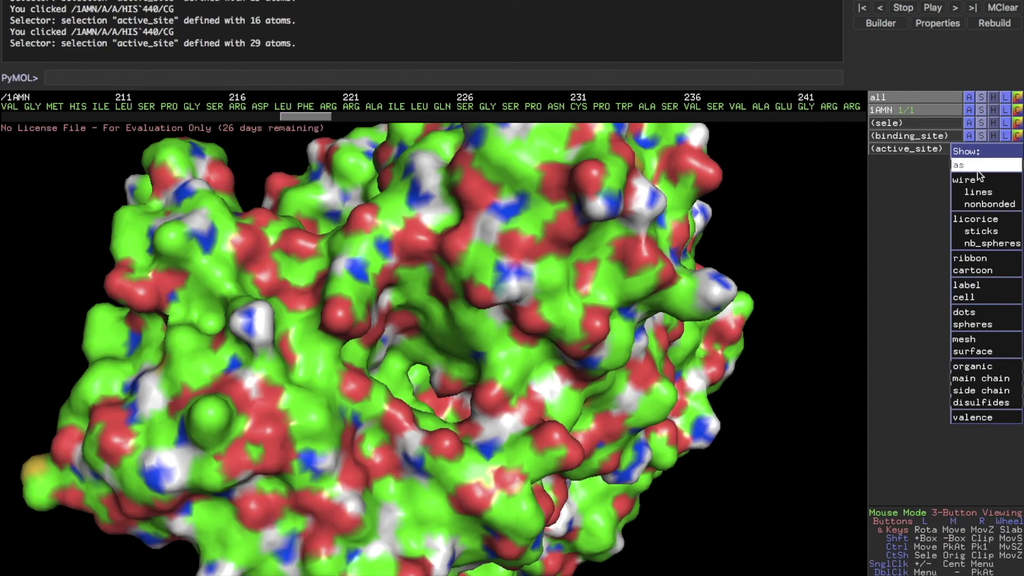
{"action": "mouse_move", "coordinate": [978, 173]}
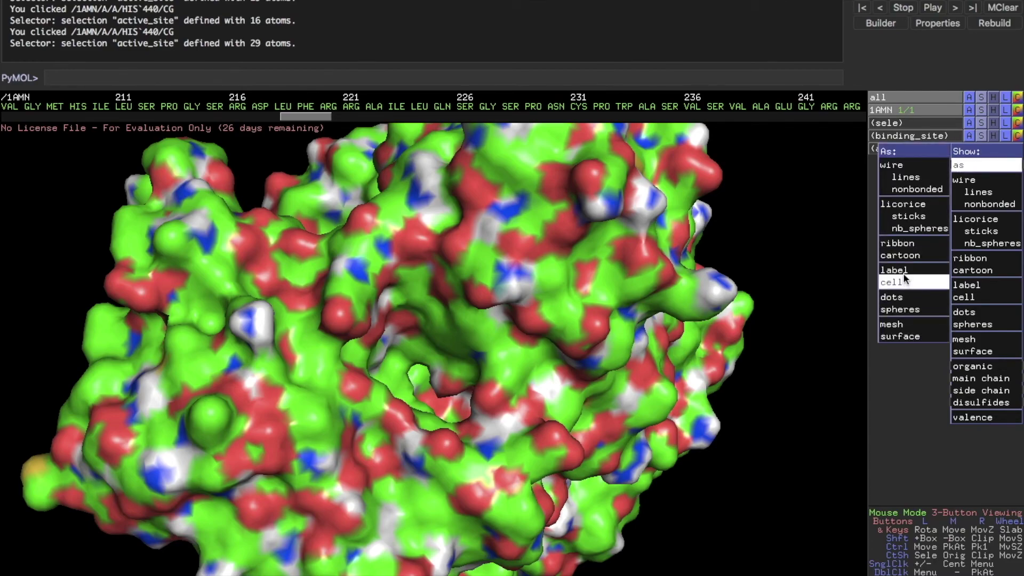
{"action": "left_click", "coordinate": [913, 216]}
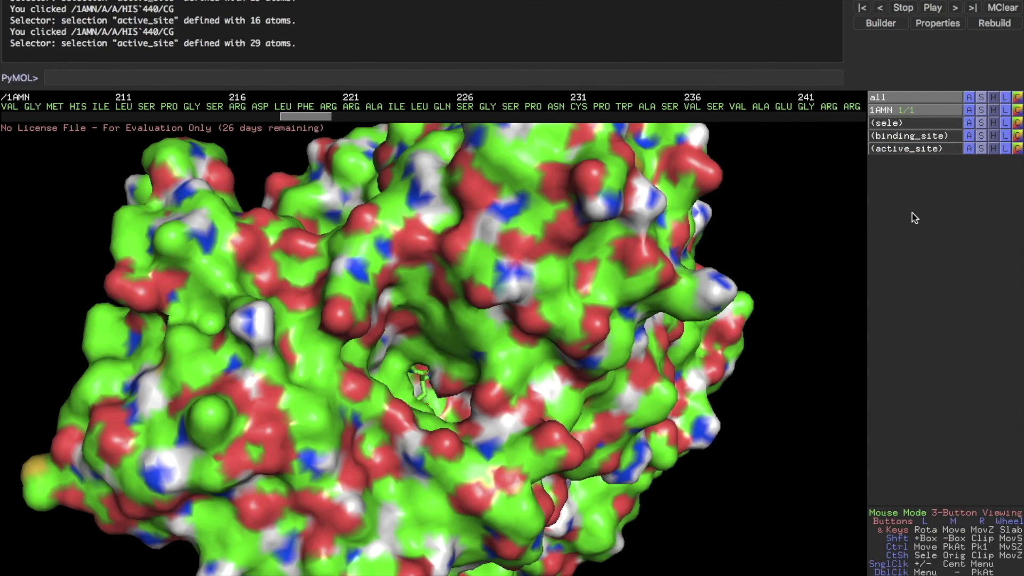
{"action": "left_click_drag", "start_coordinate": [427, 390], "coordinate": [415, 379]}
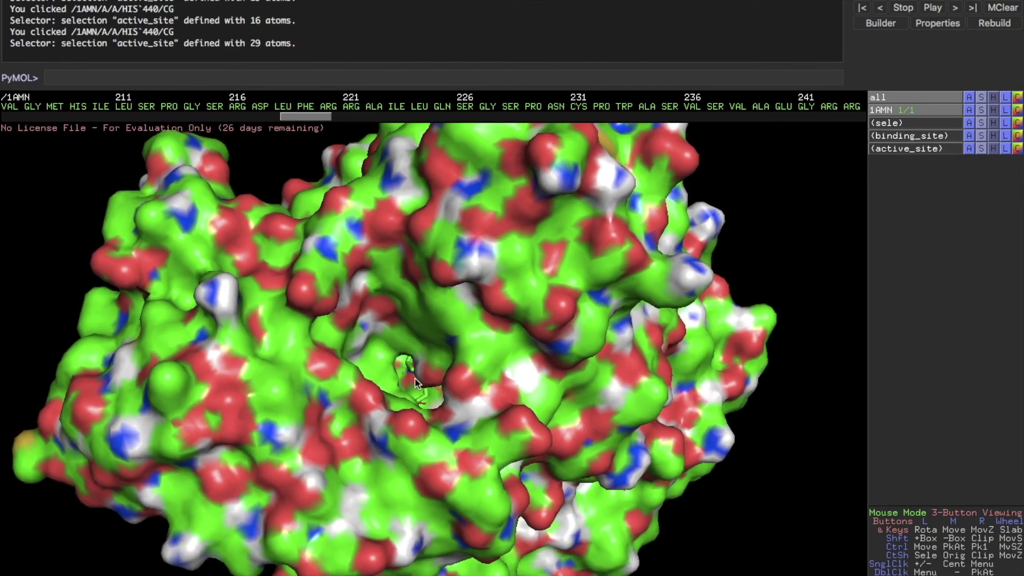
{"action": "scroll", "coordinate": [413, 384], "scroll_direction": "down", "scroll_amount": 8}
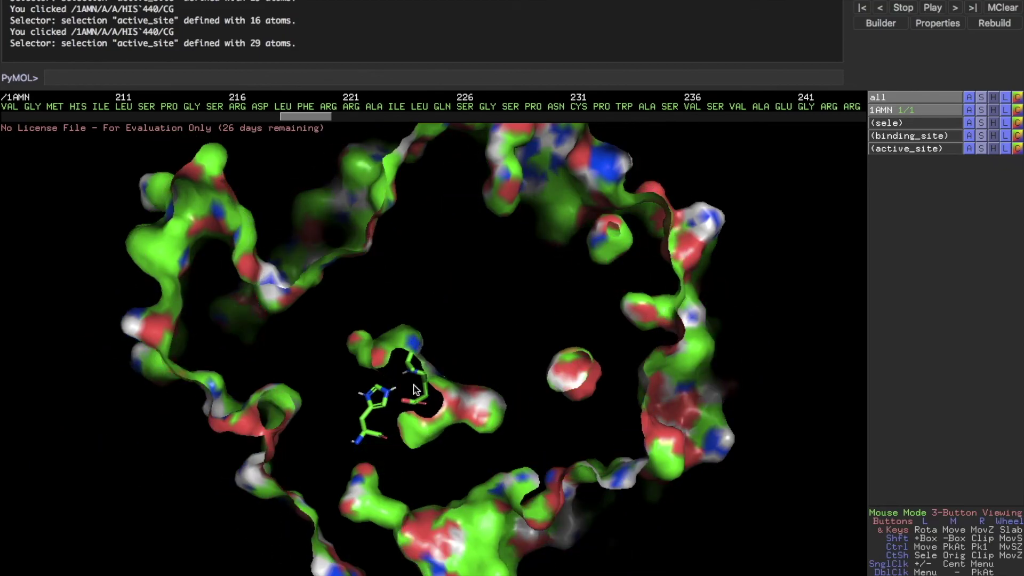
{"action": "scroll", "coordinate": [415, 390], "scroll_direction": "up", "scroll_amount": 8}
{"action": "scroll", "coordinate": [416, 389], "scroll_direction": "down", "scroll_amount": 8}
{"action": "scroll", "coordinate": [416, 389], "scroll_direction": "up", "scroll_amount": 8}
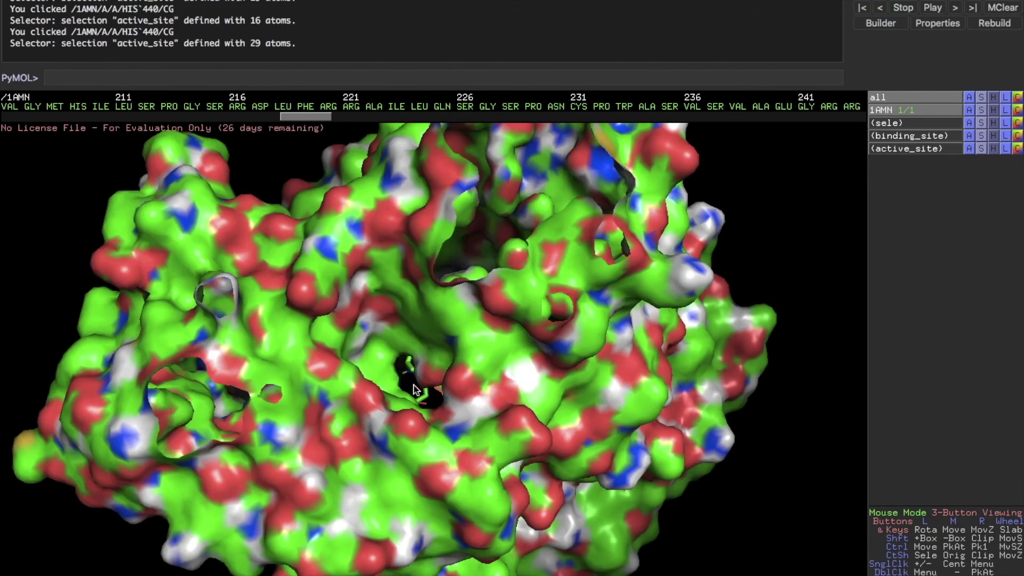
{"action": "scroll", "coordinate": [416, 389], "scroll_direction": "down", "scroll_amount": 5}
{"action": "scroll", "coordinate": [416, 389], "scroll_direction": "down", "scroll_amount": 4}
{"action": "scroll", "coordinate": [417, 390], "scroll_direction": "up", "scroll_amount": 8}
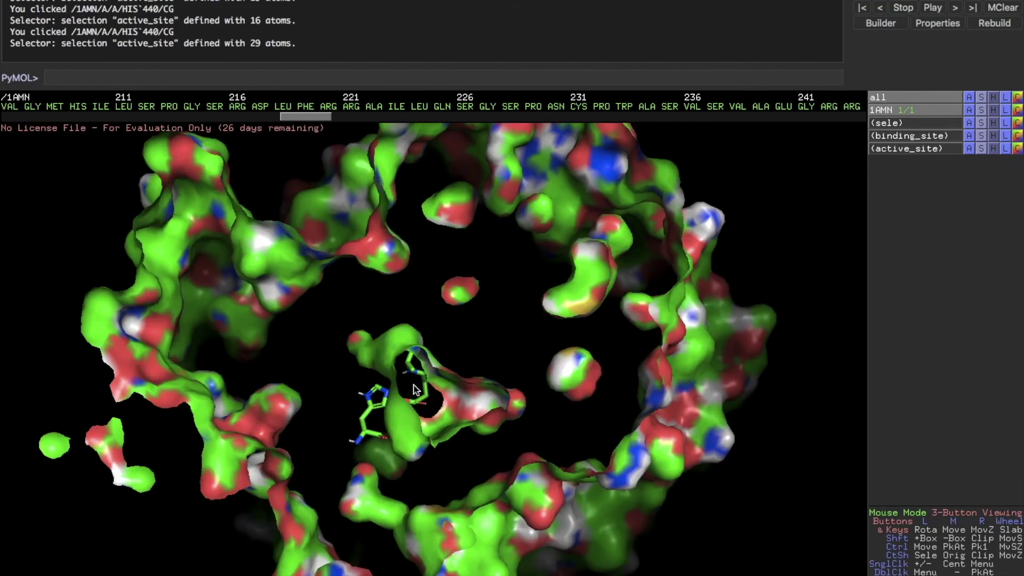
{"action": "scroll", "coordinate": [414, 384], "scroll_direction": "up", "scroll_amount": 3}
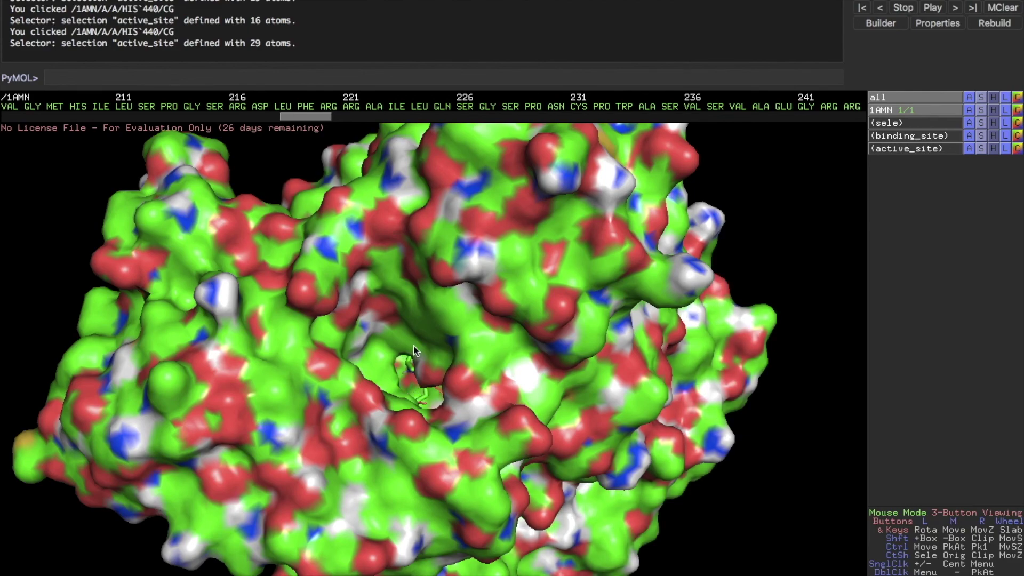
{"action": "scroll", "coordinate": [432, 375], "scroll_direction": "down", "scroll_amount": 4, "text": "ctrl+shift"}
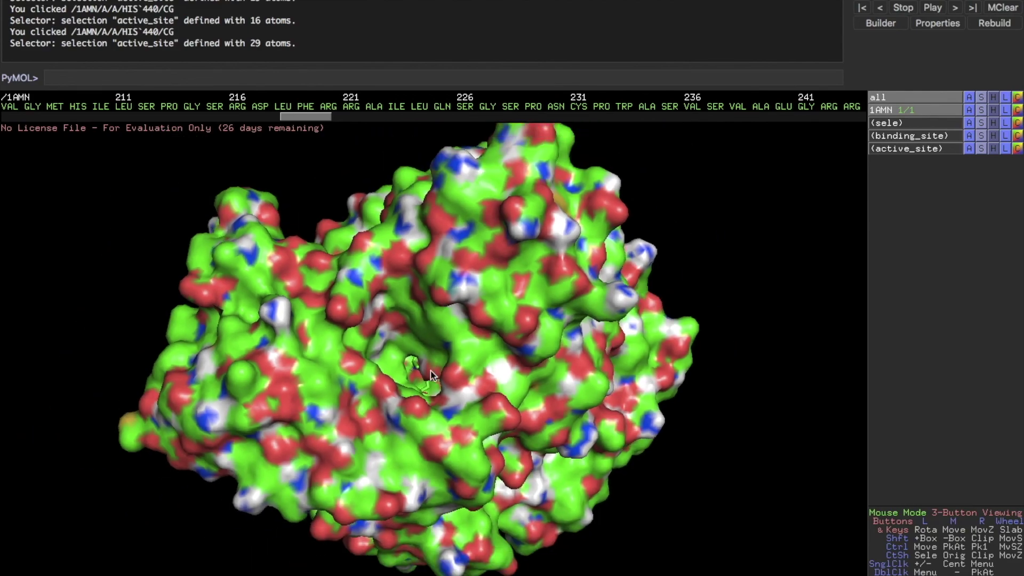